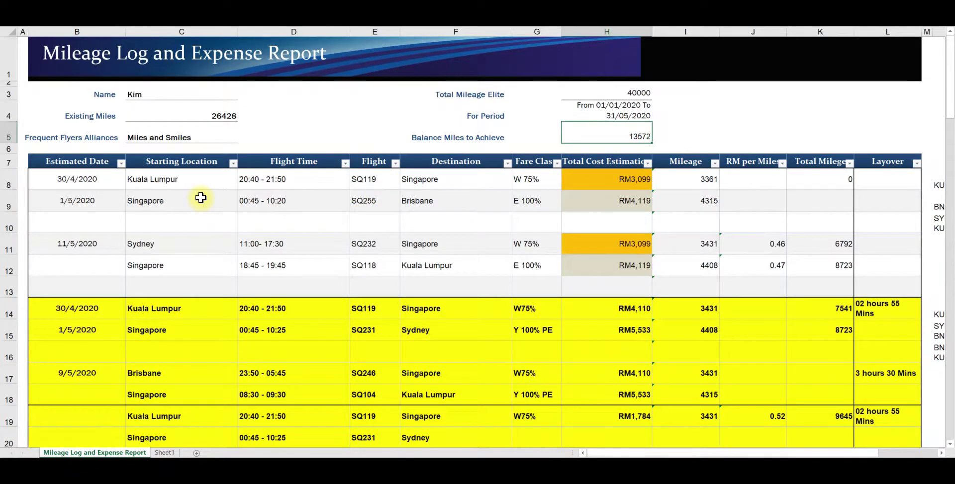
- Calculate the mileage difference between the two 11/5/2020 fare options in K9 with the formula =K12-K11
scroll(201, 198, "down", 2)
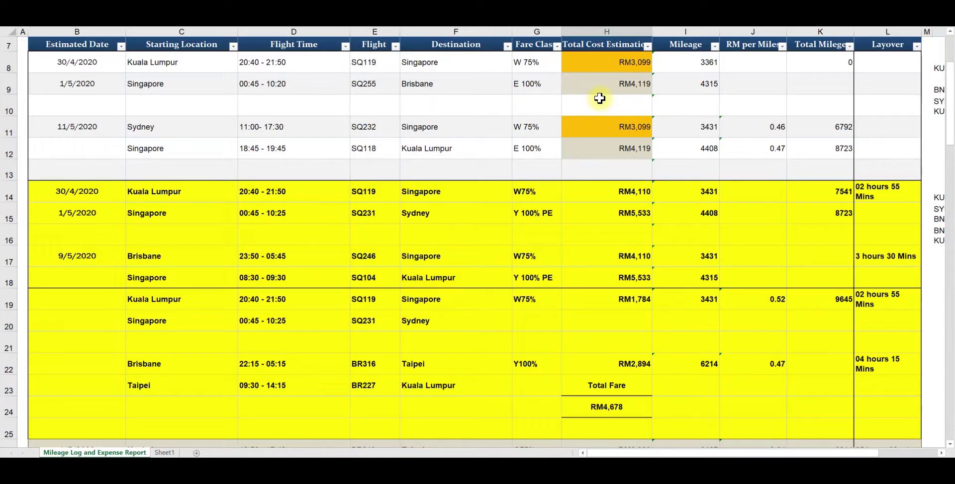
left_click(683, 64)
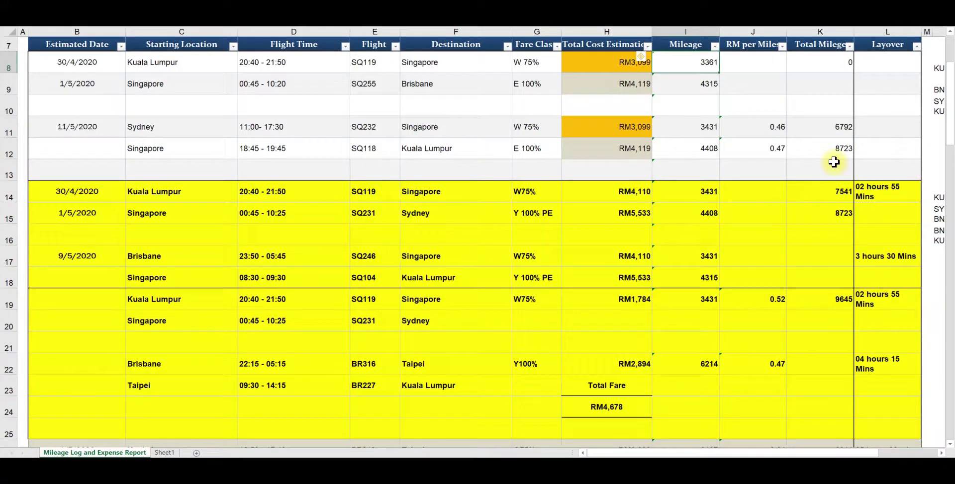
left_click(822, 85)
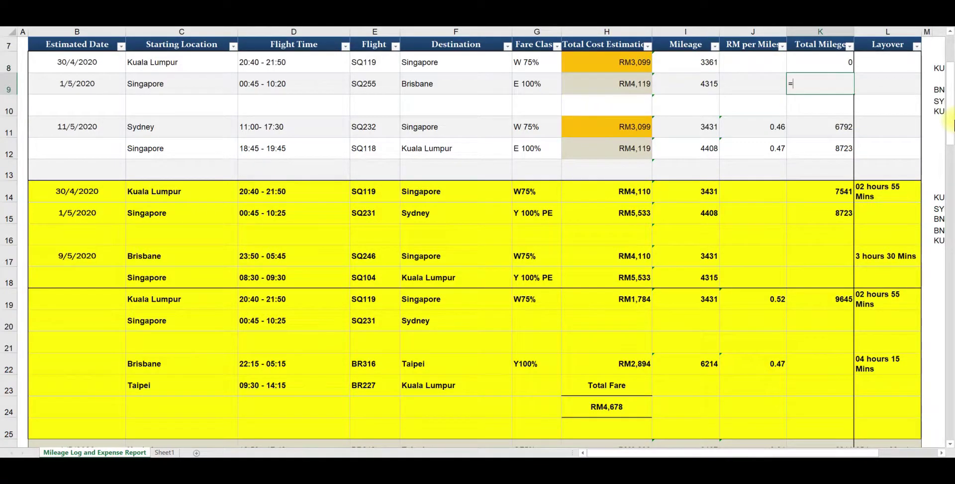
type("=")
left_click(830, 150)
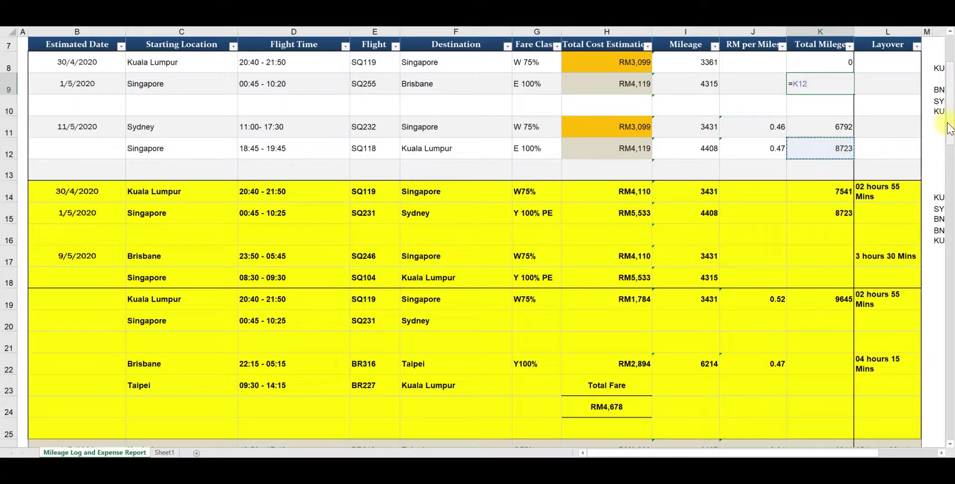
type("-")
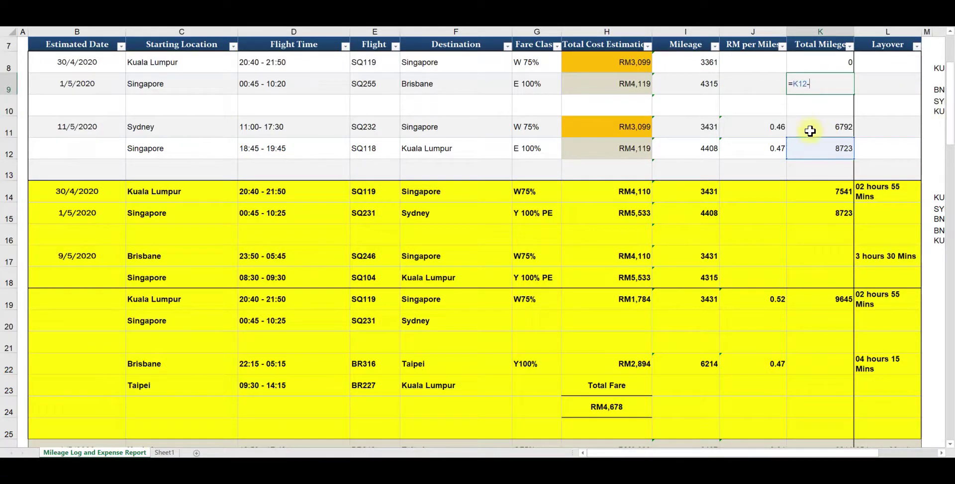
left_click(807, 127)
key("Return")
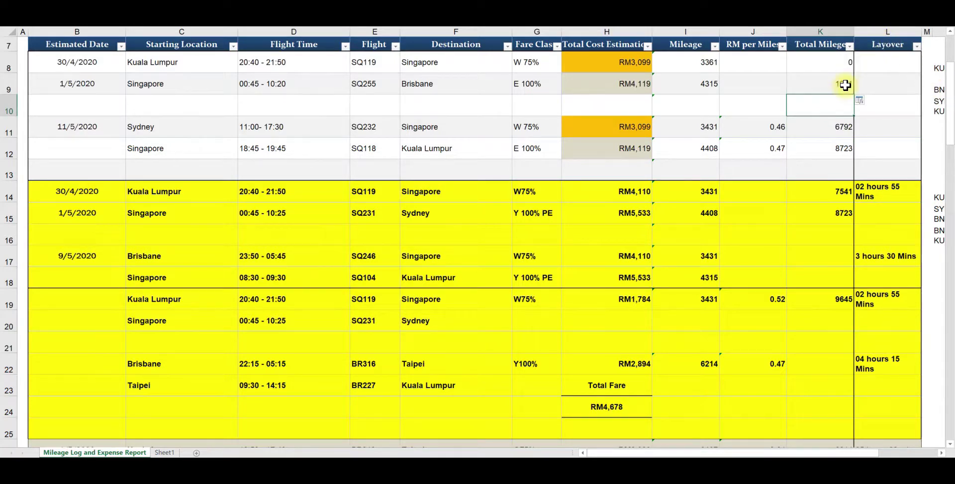
left_click(820, 83)
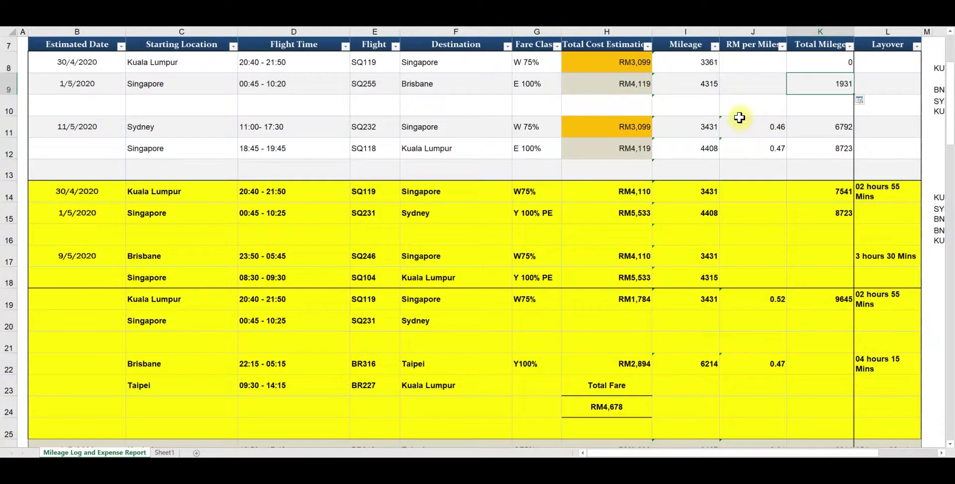
left_click(767, 128)
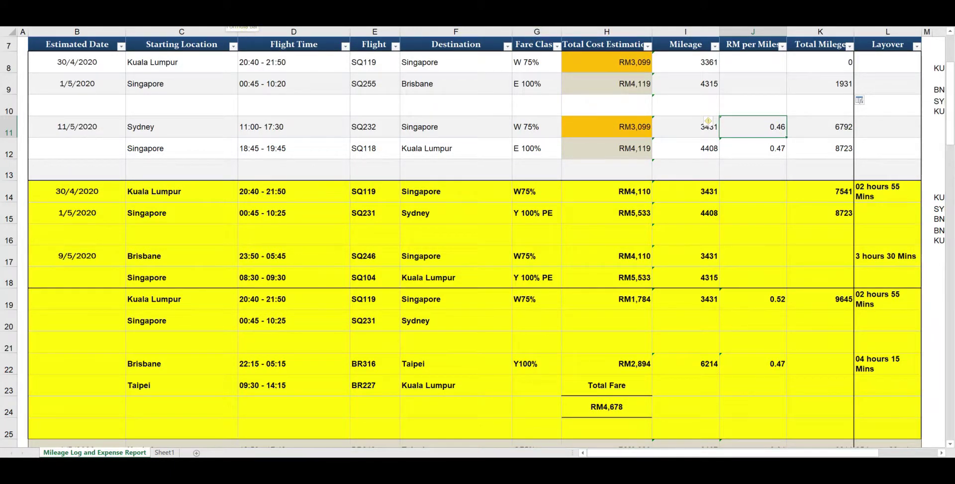
left_click(774, 154)
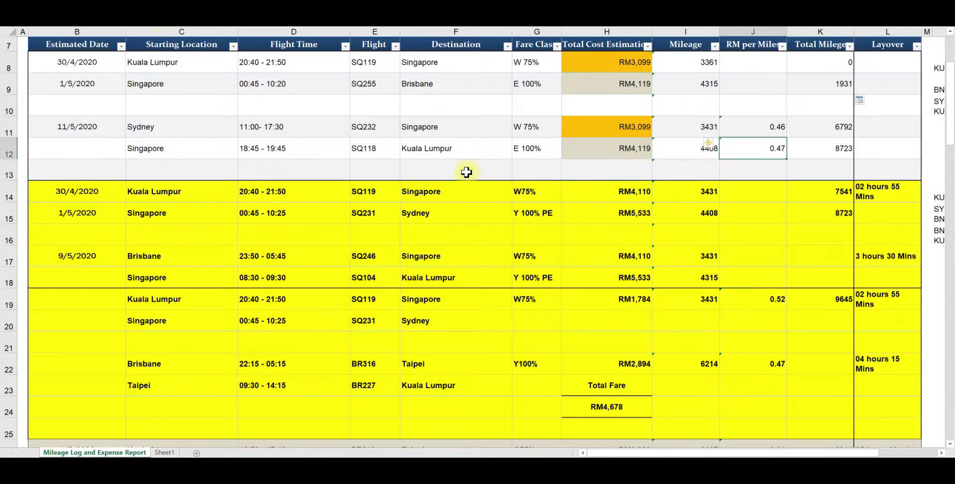
- Calculate the mileage difference between the first yellow itinerary's two fare options in K17 with the formula =K15-K14
scroll(462, 189, "down", 2)
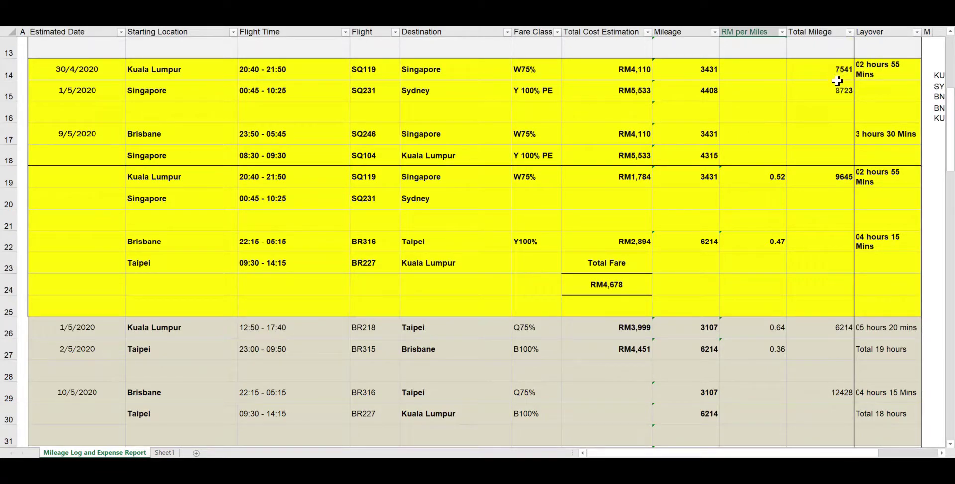
left_click(820, 118)
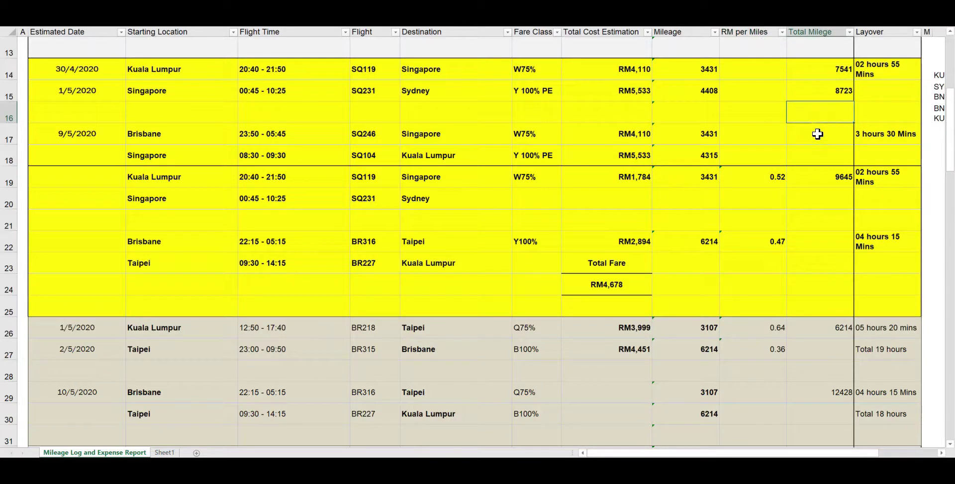
left_click(817, 134)
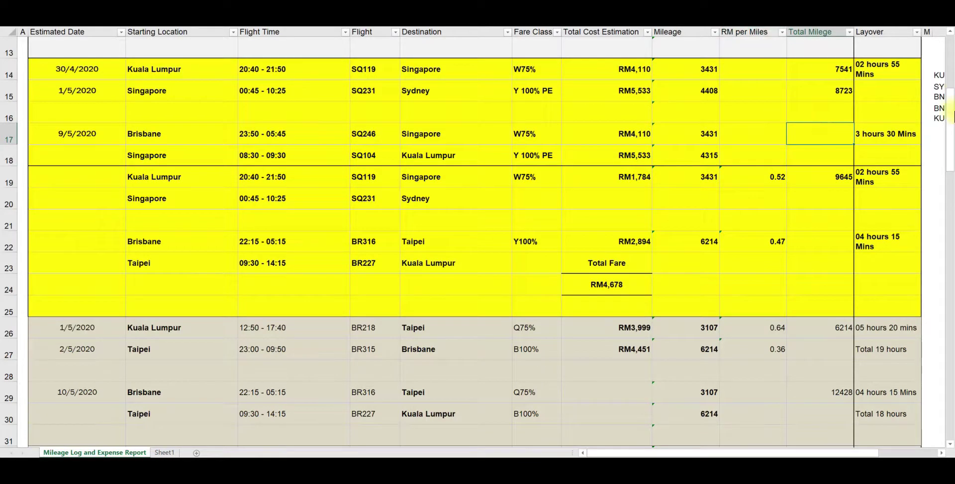
left_click(817, 100)
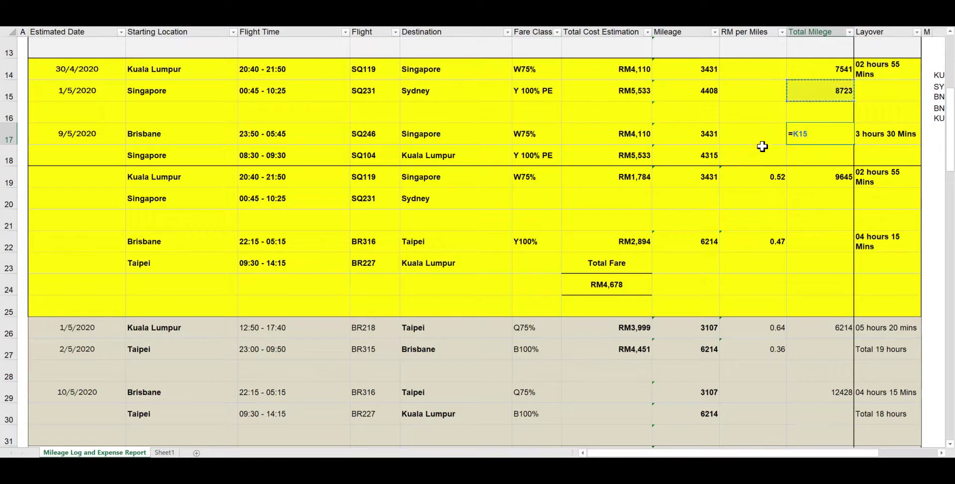
type("-")
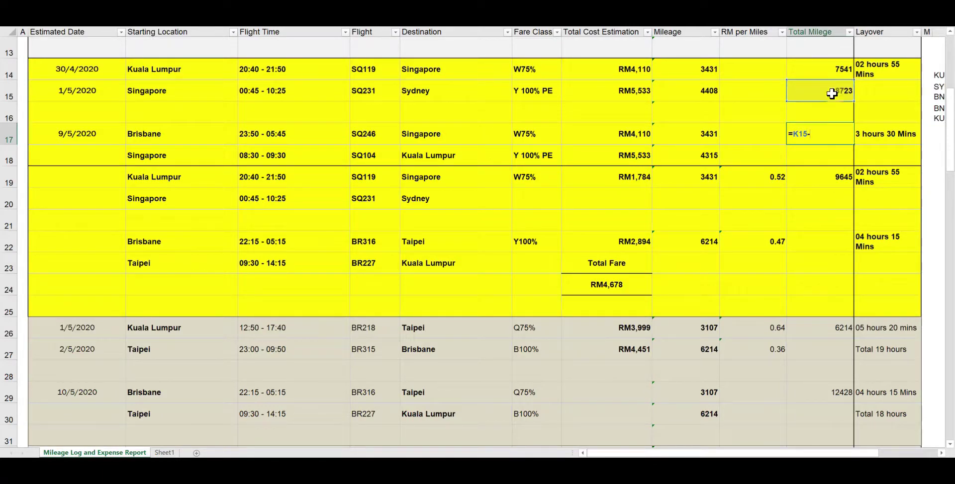
left_click(794, 68)
key("Return")
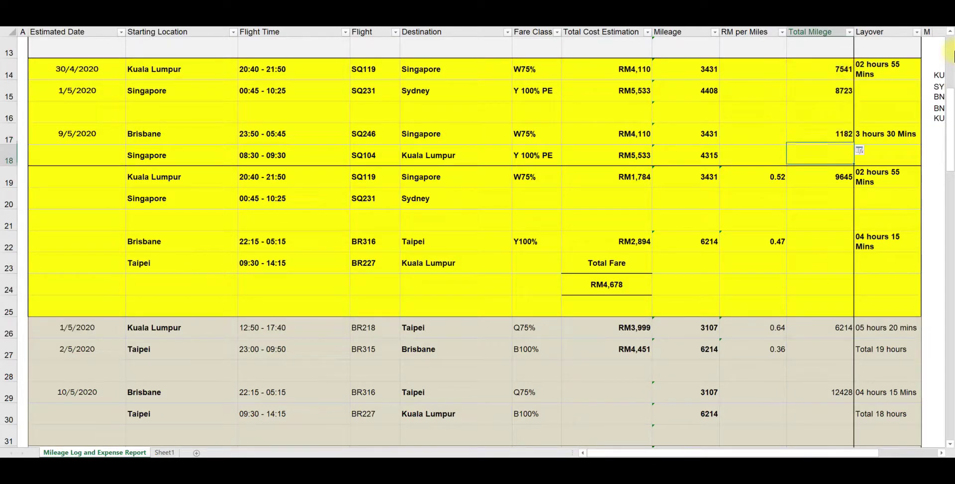
- Compare the mileage differences calculated in K9 and K17 for the two Singapore Airlines itineraries
scroll(801, 98, "up", 1)
scroll(801, 98, "up", 4)
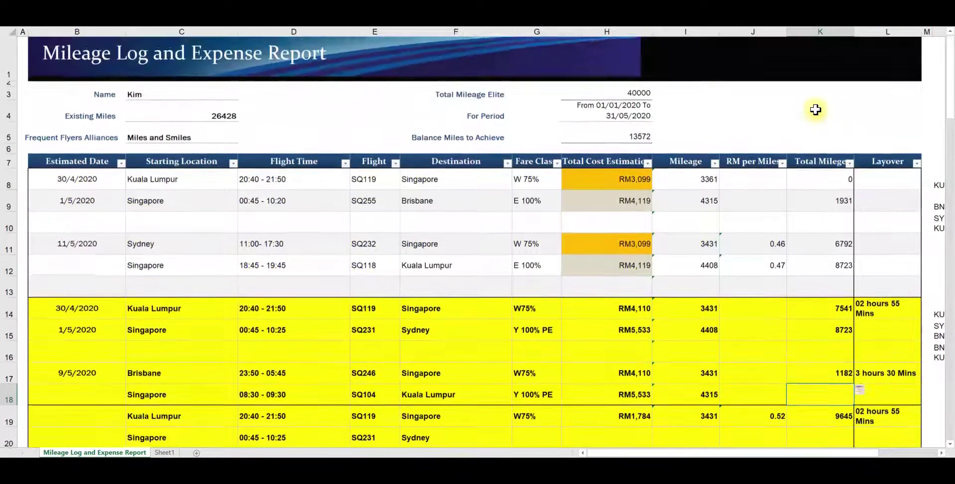
scroll(867, 156, "down", 2)
left_click(836, 254)
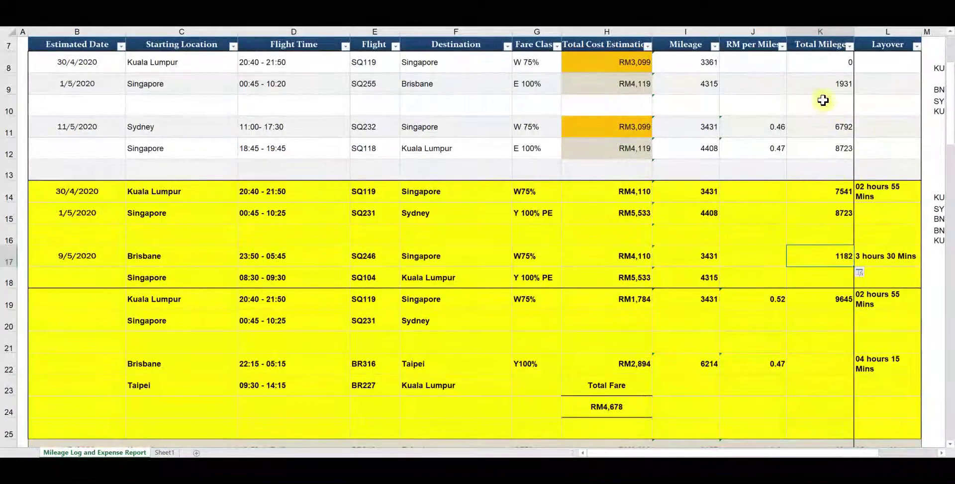
left_click(830, 68)
left_click(825, 84)
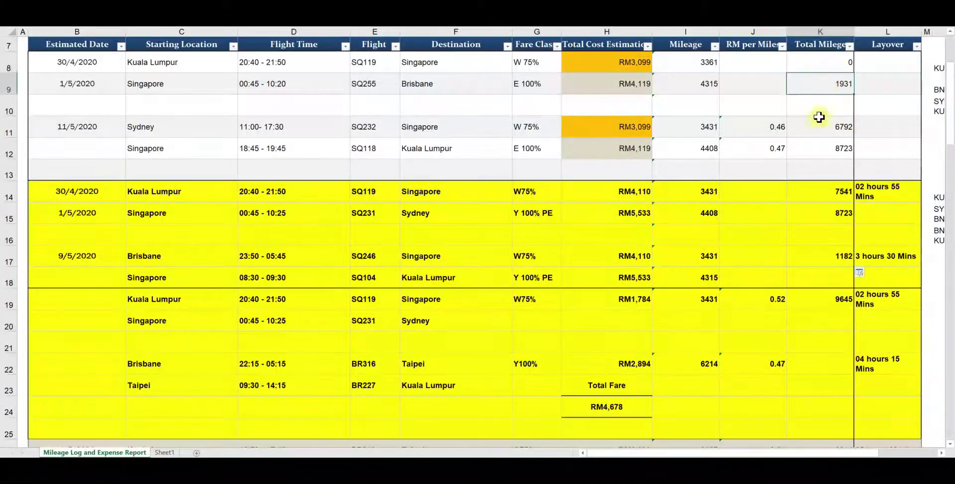
left_click(826, 259)
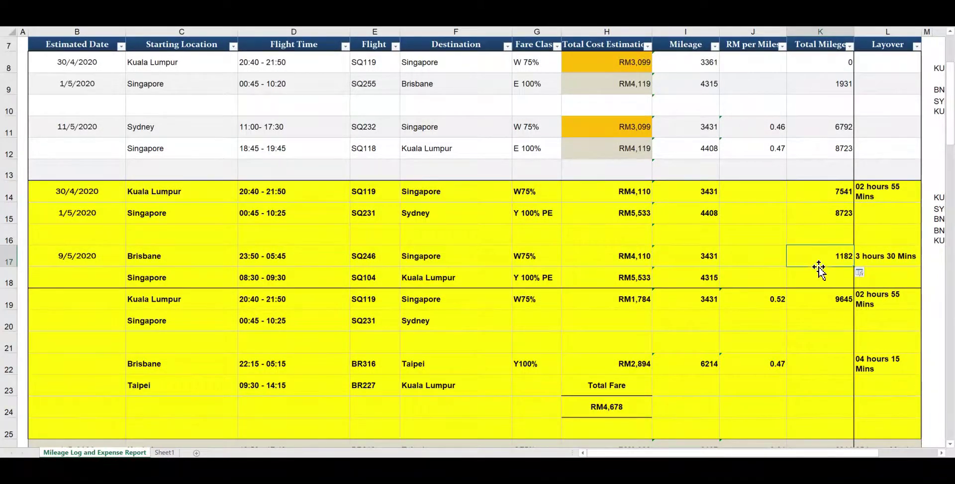
left_click(838, 85)
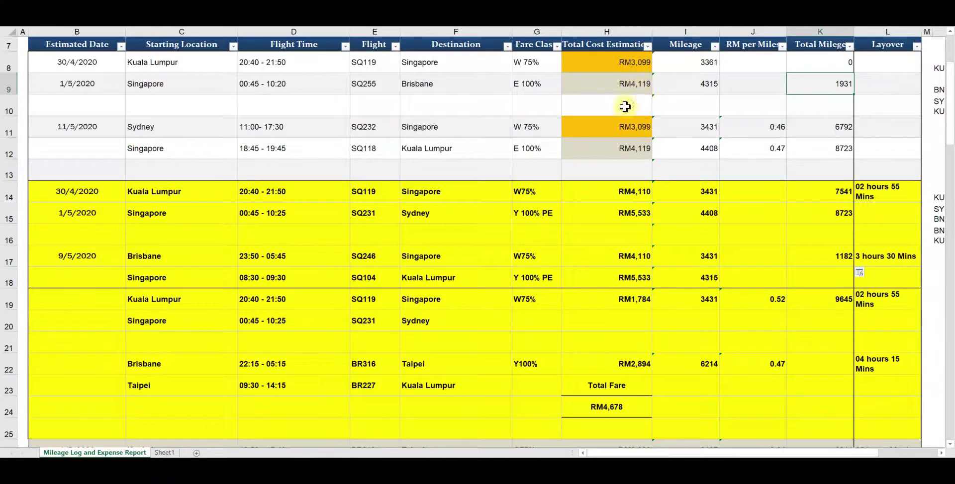
- Calculate the cost difference between the first itinerary's two fares in J9 with the formula =H9-H8
left_click(746, 85)
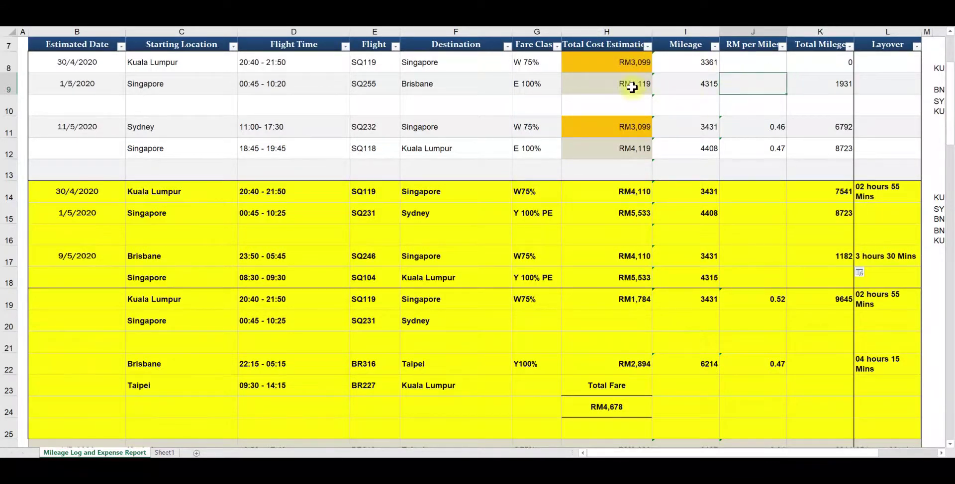
type("=")
left_click(633, 82)
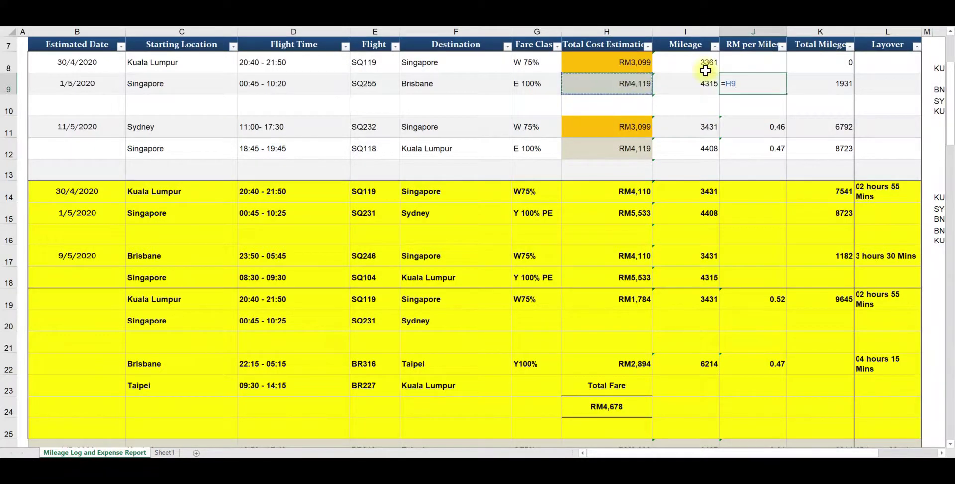
type("-")
left_click(635, 64)
key("Return")
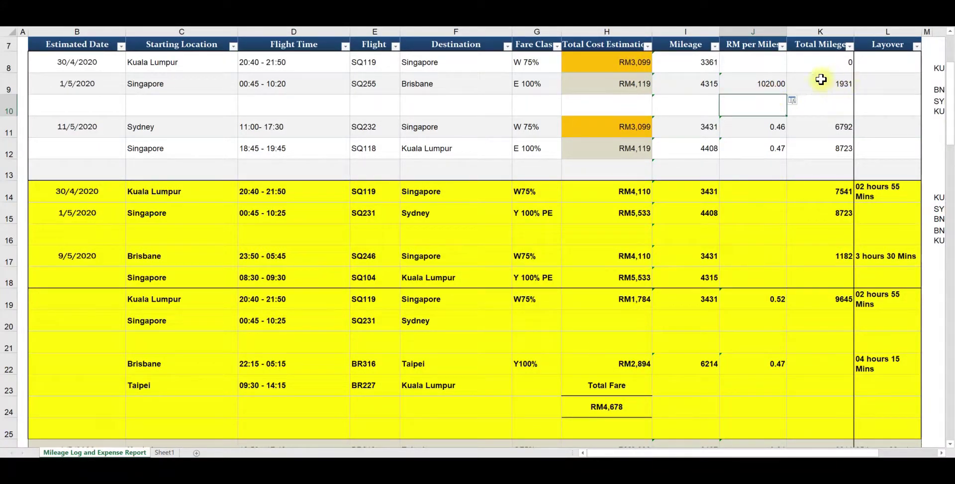
- Calculate the cost difference between the first yellow itinerary's two fares in J15 with the formula =H15-H14
left_click(763, 215)
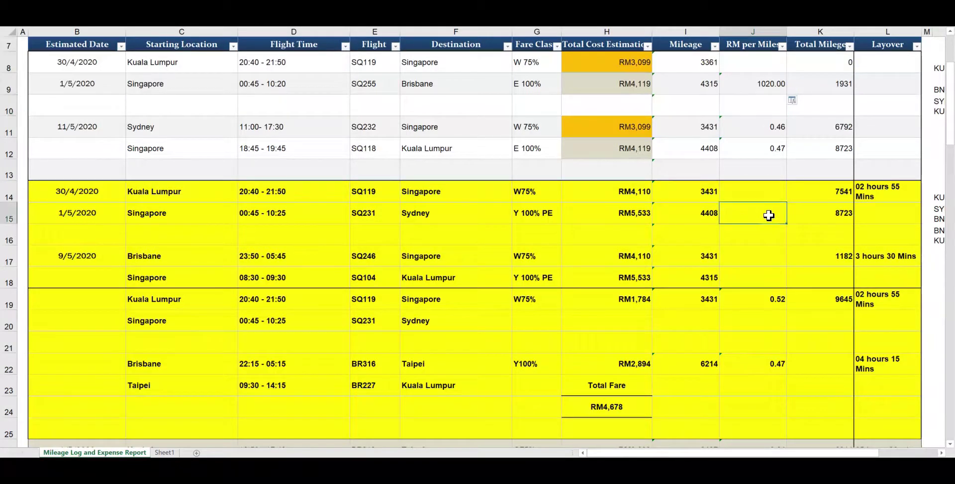
type("=")
left_click(627, 217)
type("-")
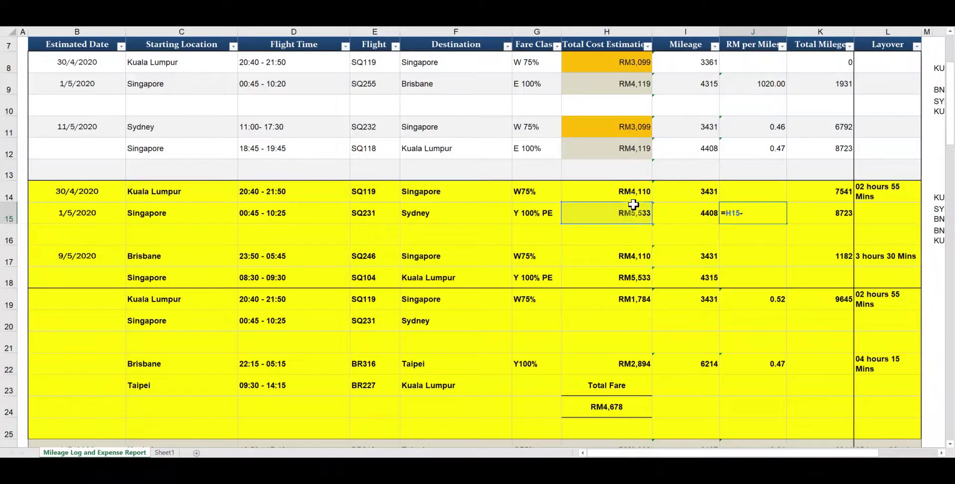
left_click(636, 191)
key("ctrl+Return")
key("Return")
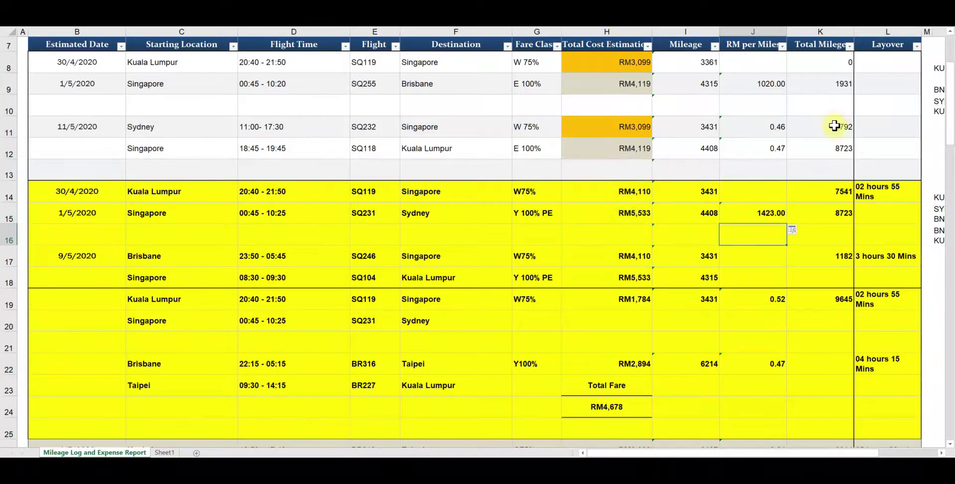
left_click(773, 213)
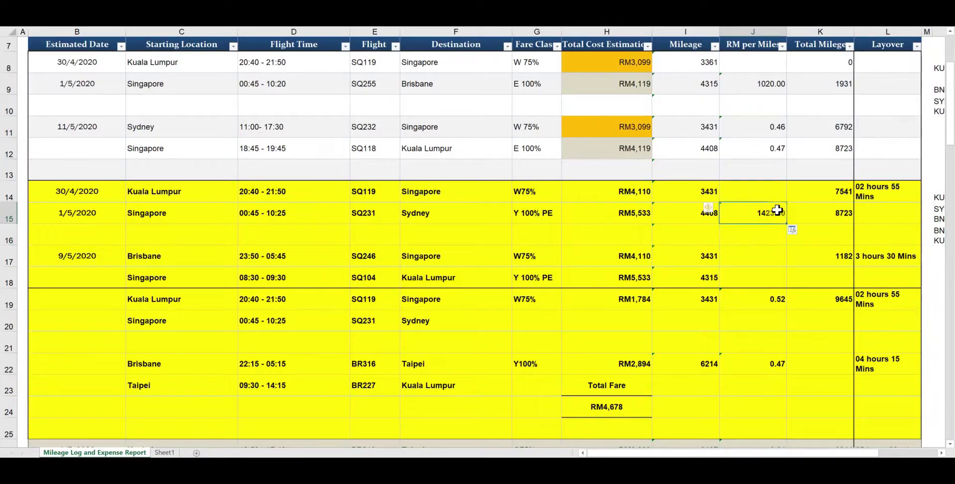
left_click(821, 255)
left_click_drag(838, 247, 770, 226)
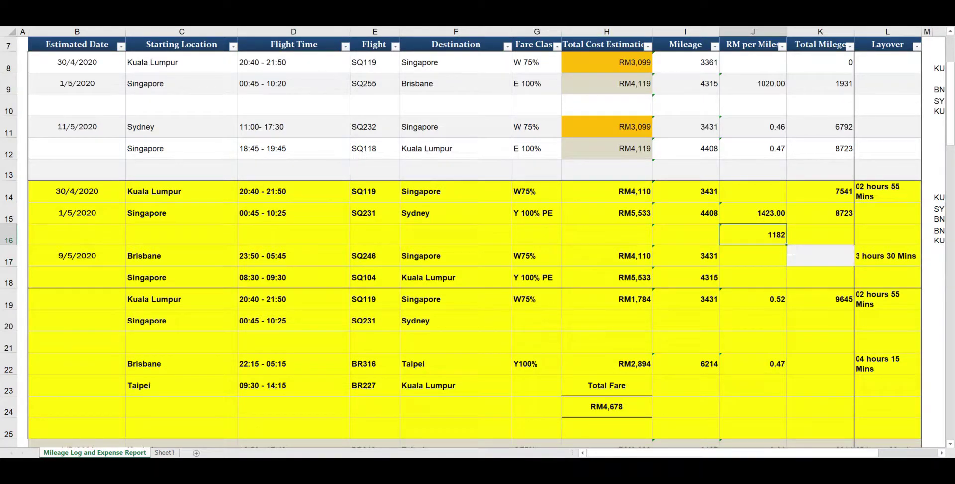
key("ctrl+z")
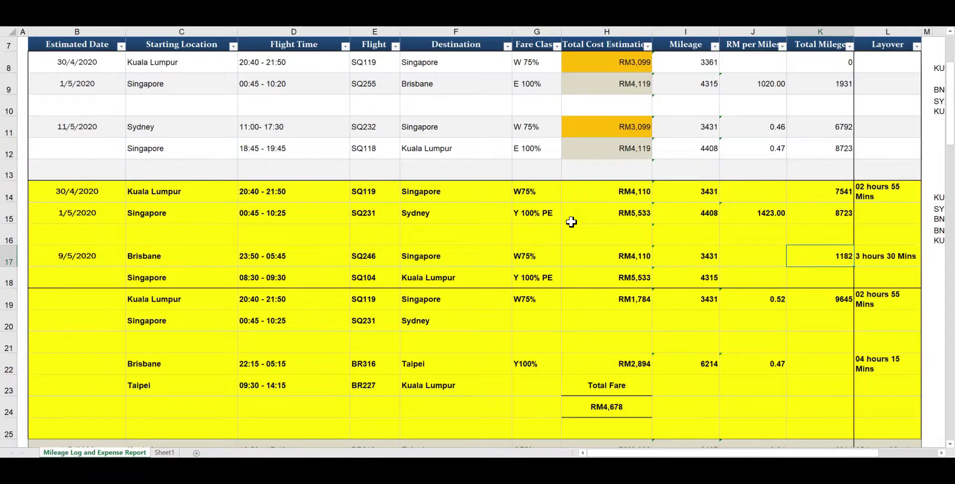
- Examine the leg costs, total fare and total mileage of the mixed SQ and BR itinerary in rows 19 to 24
scroll(571, 220, "down", 4)
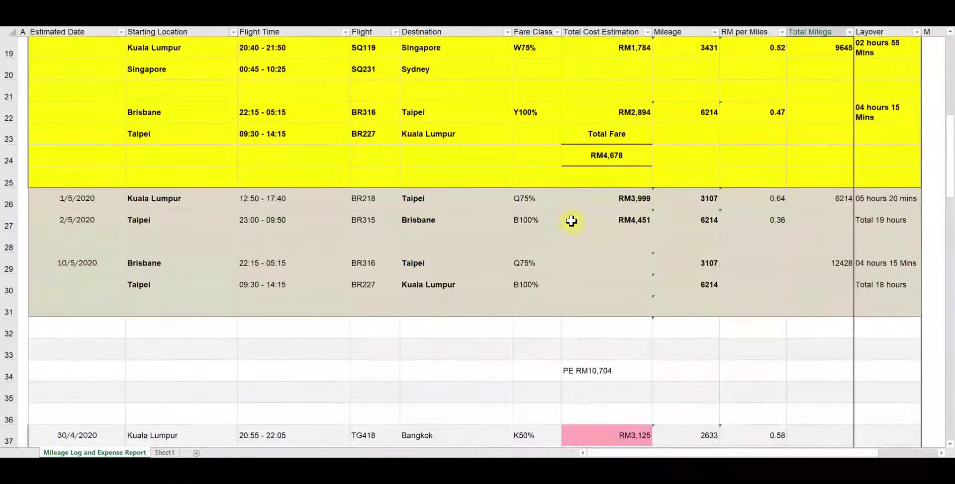
scroll(571, 221, "up", 2)
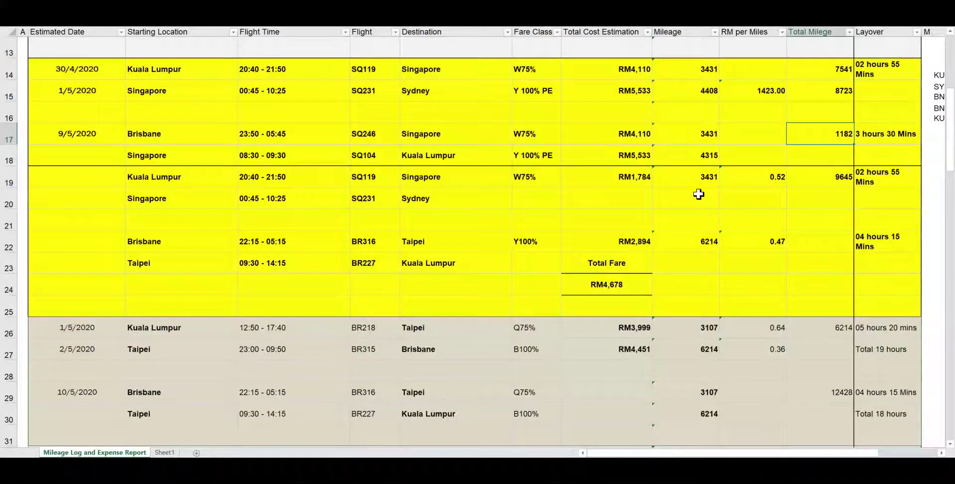
scroll(699, 194, "down", 2)
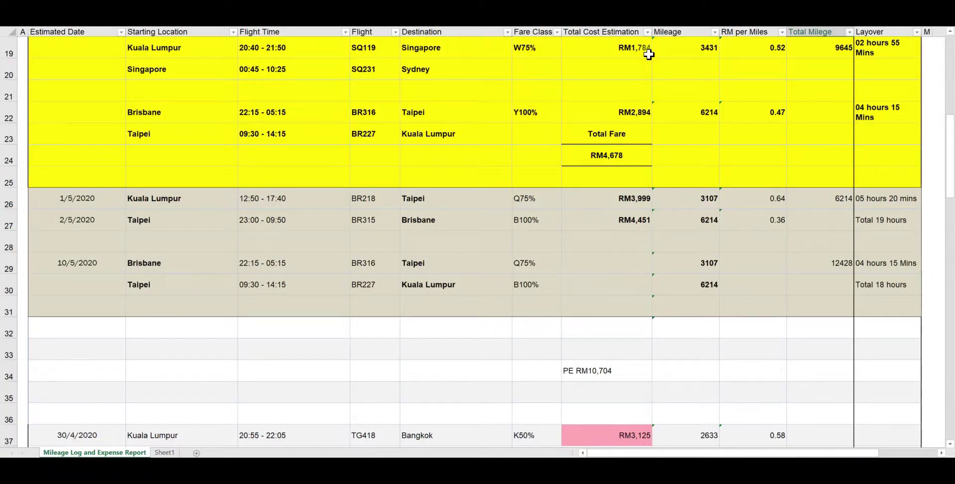
scroll(660, 97, "up", 1)
left_click(631, 120)
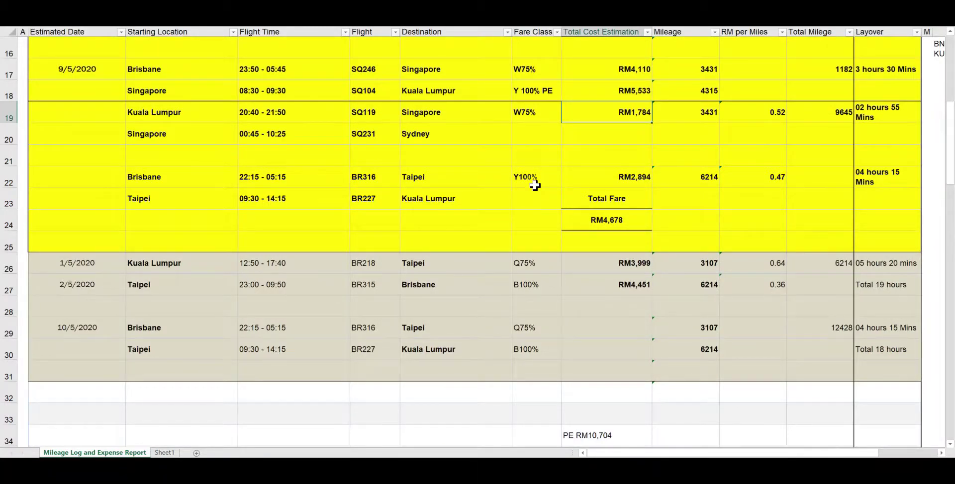
left_click(640, 211)
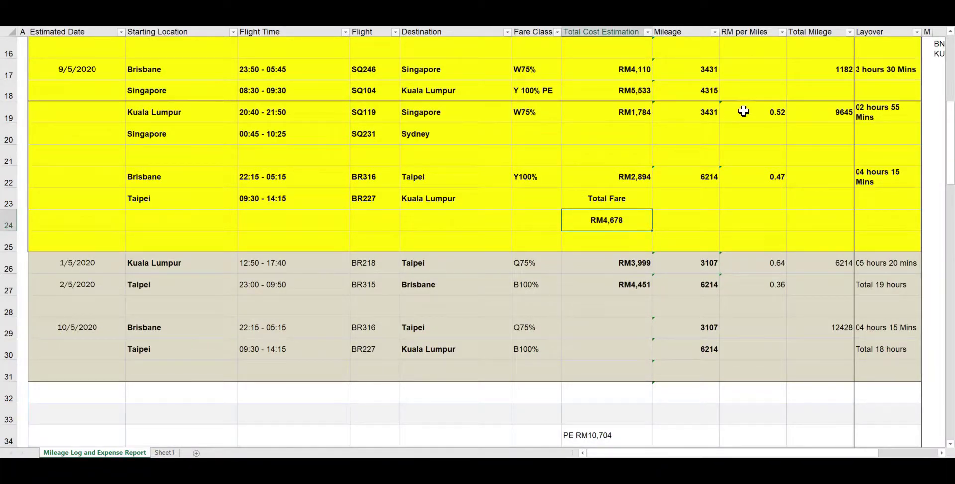
left_click(842, 120)
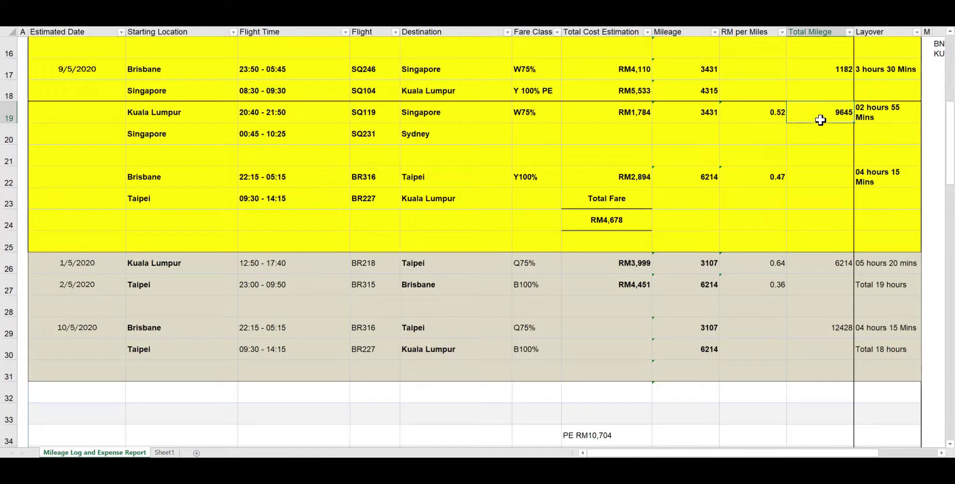
- Examine the mixed SQ and BR itinerary's RM per mile in J19 and J22, and compare its total mileage in K19 with the itineraries above
left_click(766, 118)
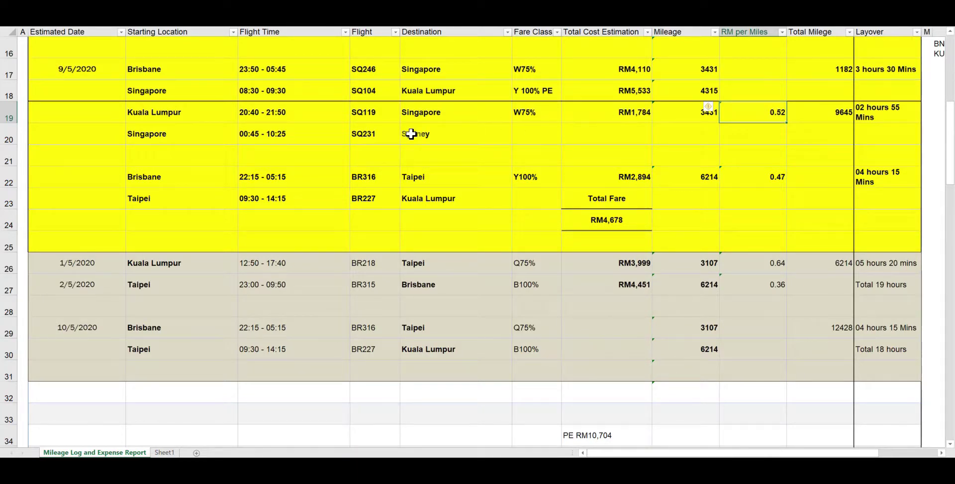
left_click(773, 178)
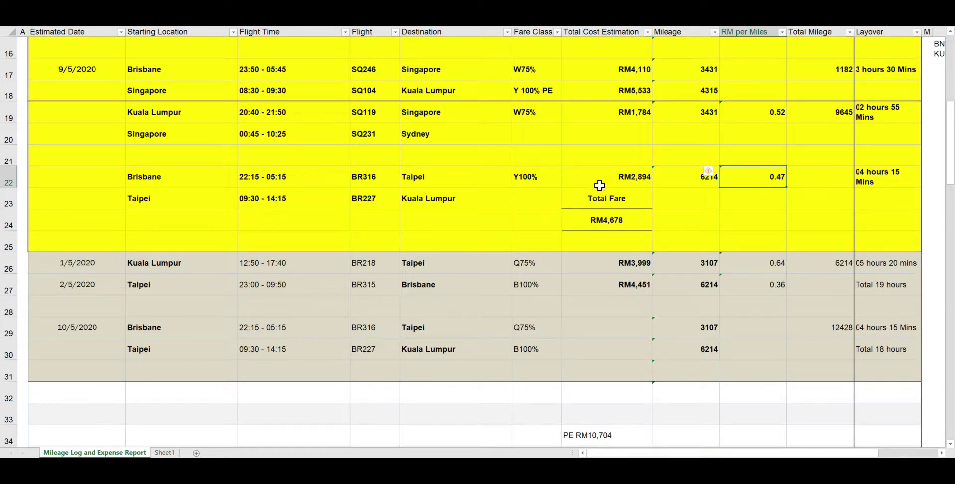
left_click(835, 125)
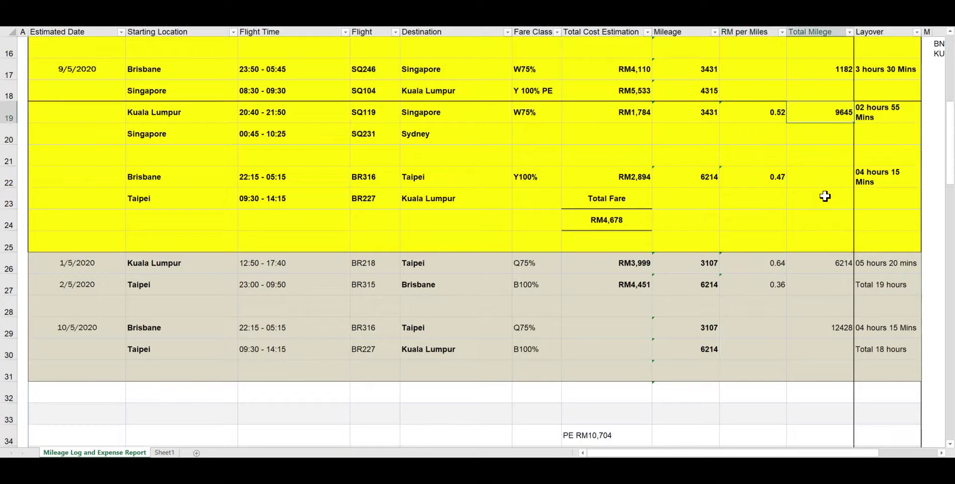
scroll(824, 197, "up", 2)
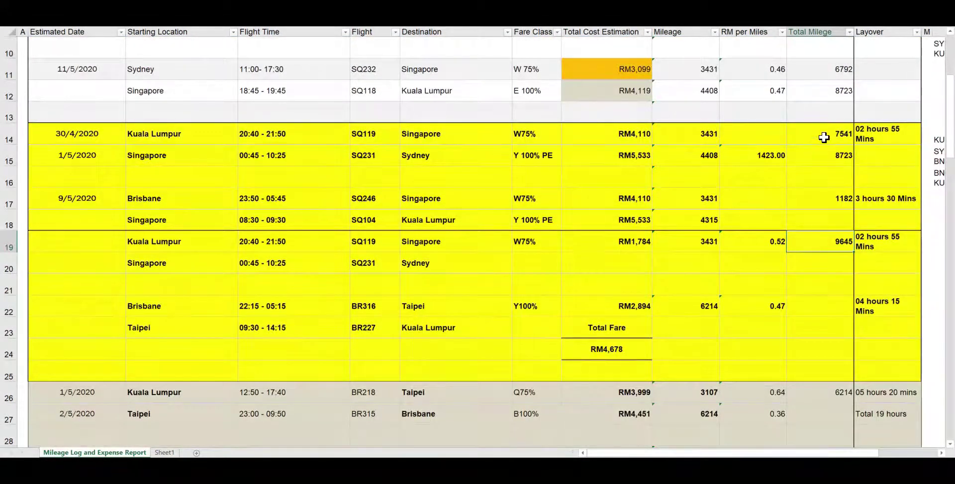
scroll(828, 145, "up", 1)
scroll(814, 222, "down", 4)
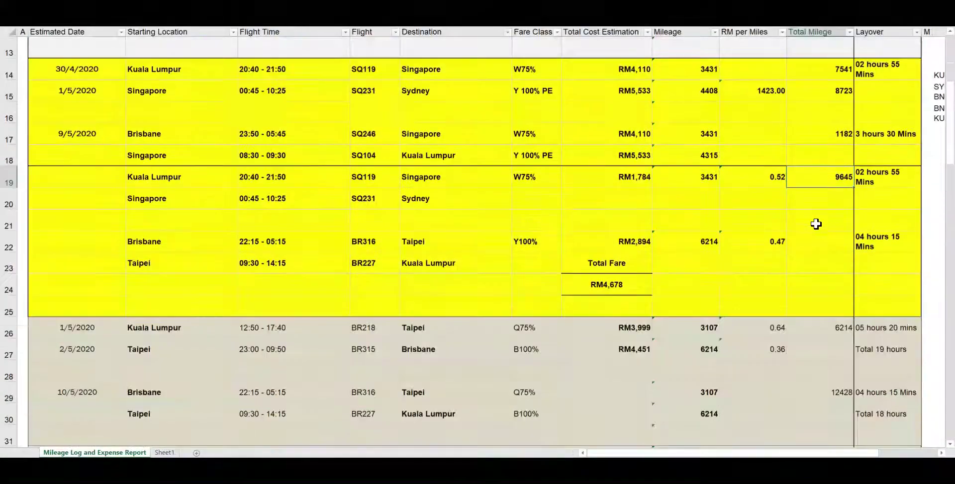
scroll(790, 209, "up", 2)
scroll(671, 268, "up", 2)
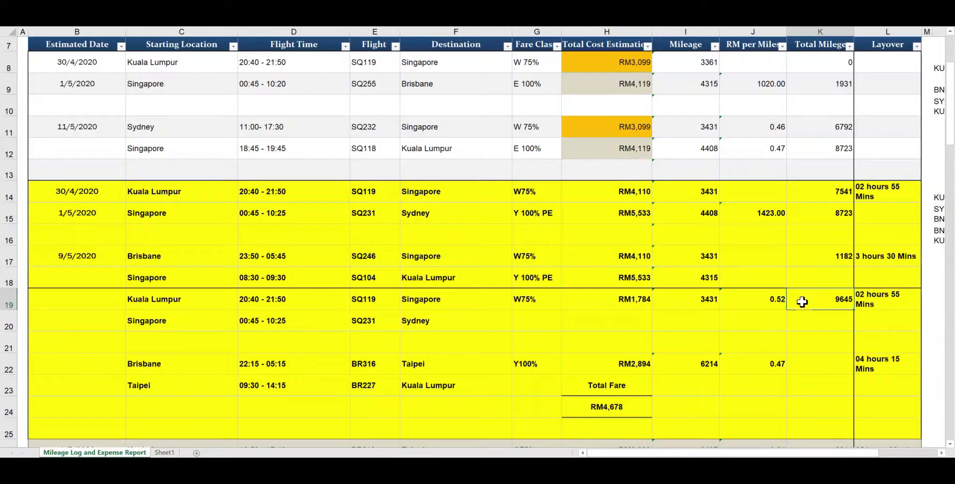
- Compare the all-BR itinerary's total mileage in K29 with the balance miles to achieve in H5
scroll(518, 332, "down", 5)
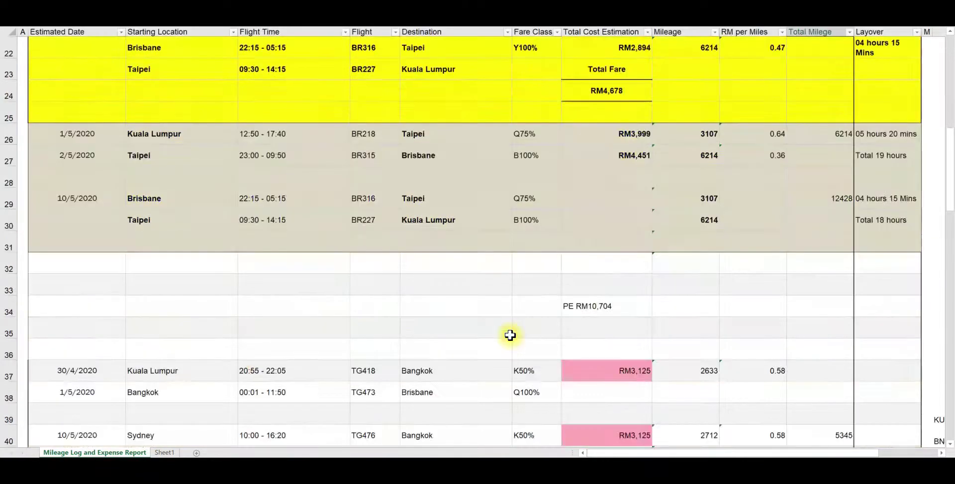
scroll(277, 362, "up", 3)
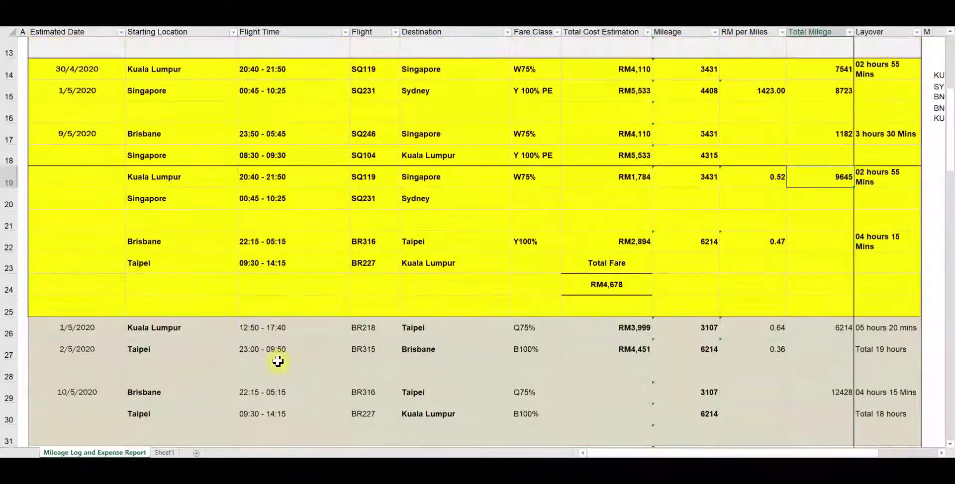
scroll(277, 362, "down", 1)
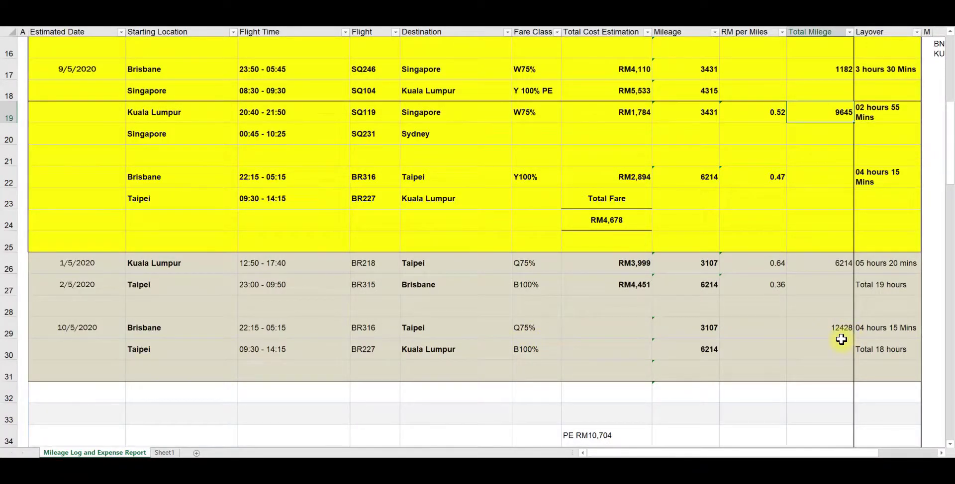
scroll(841, 339, "up", 5)
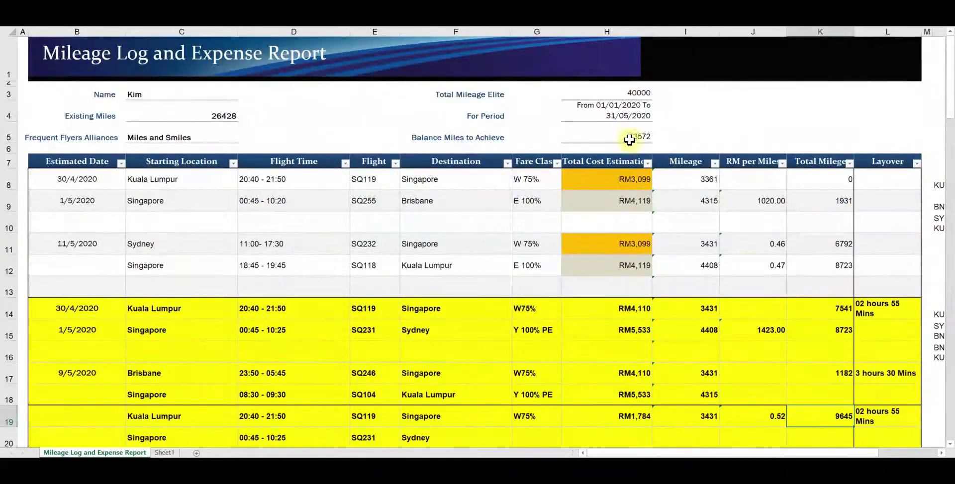
left_click(626, 135)
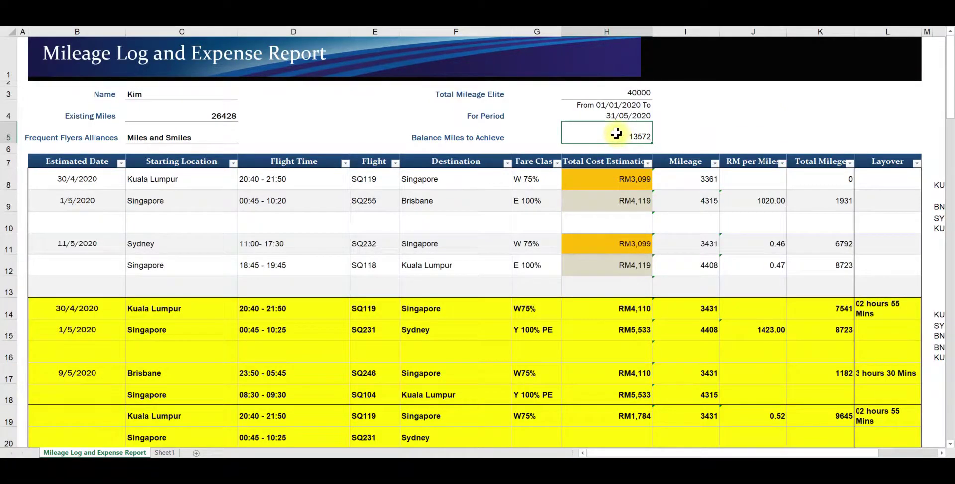
scroll(816, 403, "down", 6)
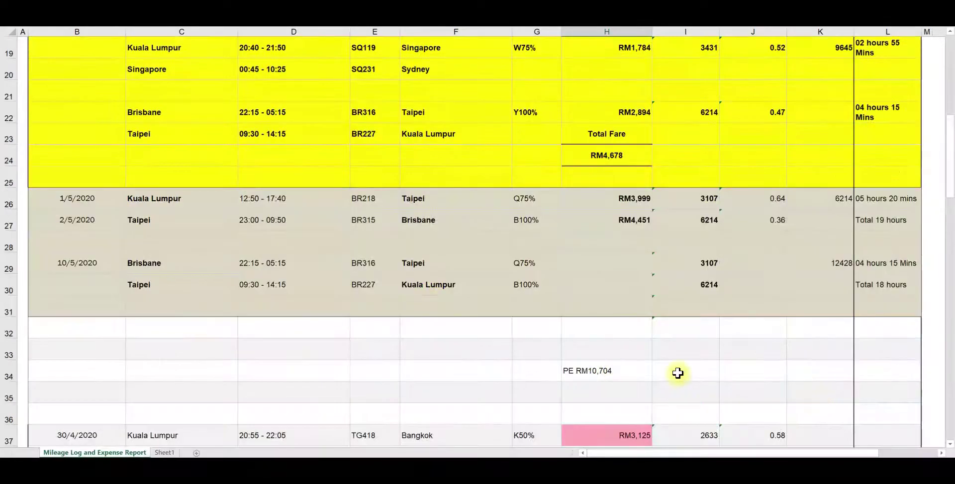
scroll(673, 338, "up", 2)
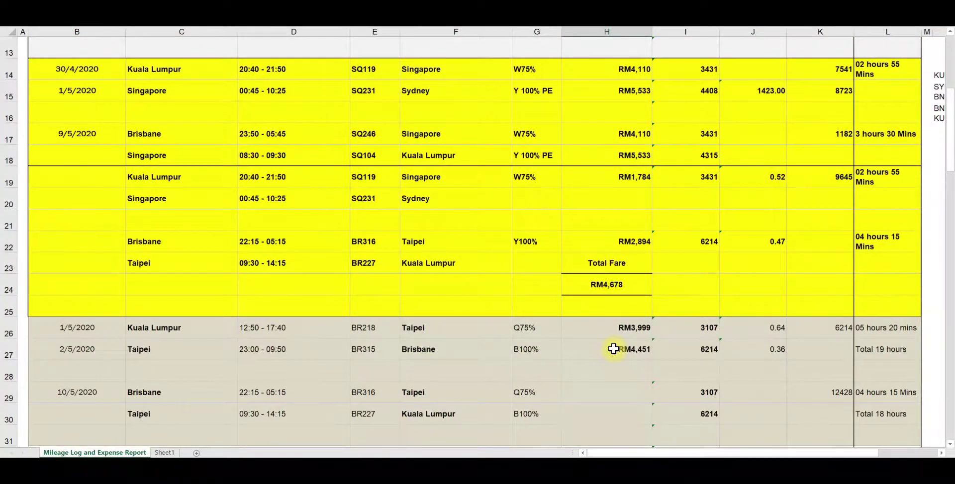
left_click(828, 395)
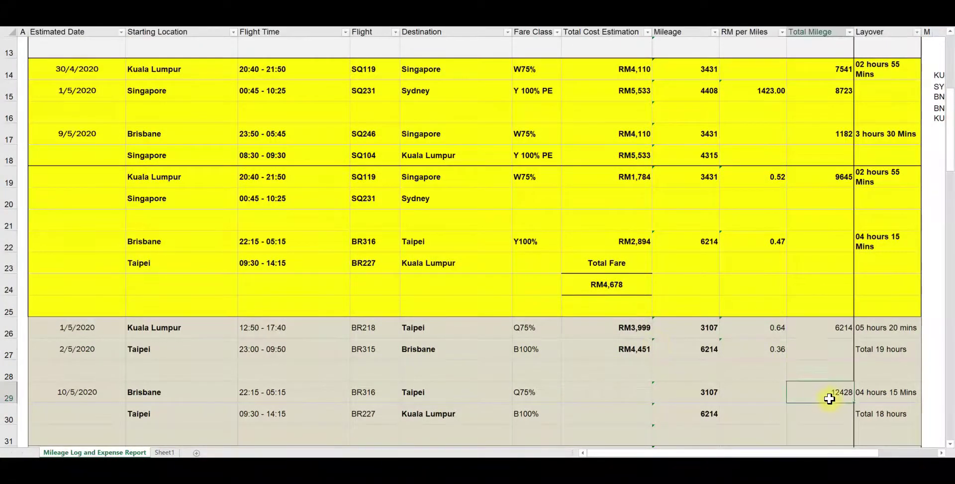
- Compare the B100% fare's RM per mile in J27 with the other itineraries, and check its total mileage in K29
left_click(775, 349)
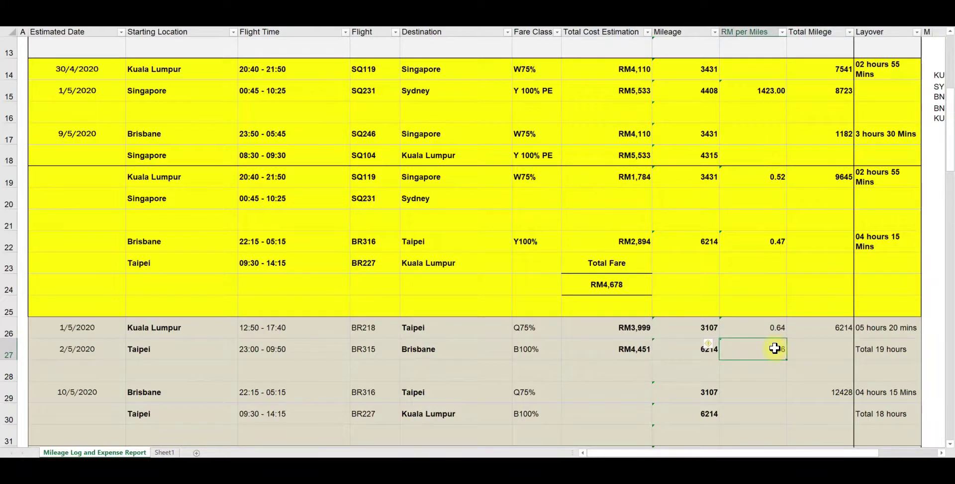
scroll(776, 374, "up", 4)
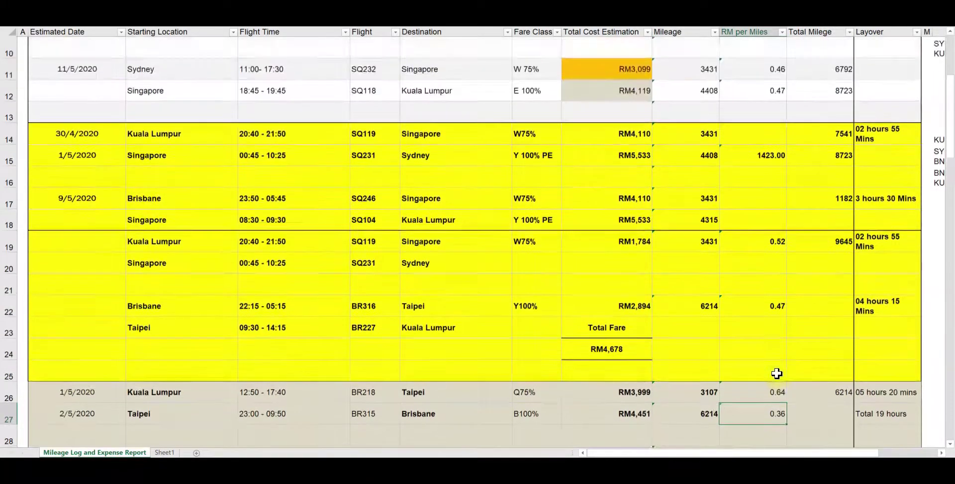
scroll(776, 374, "down", 3)
scroll(776, 374, "down", 1)
left_click(774, 348)
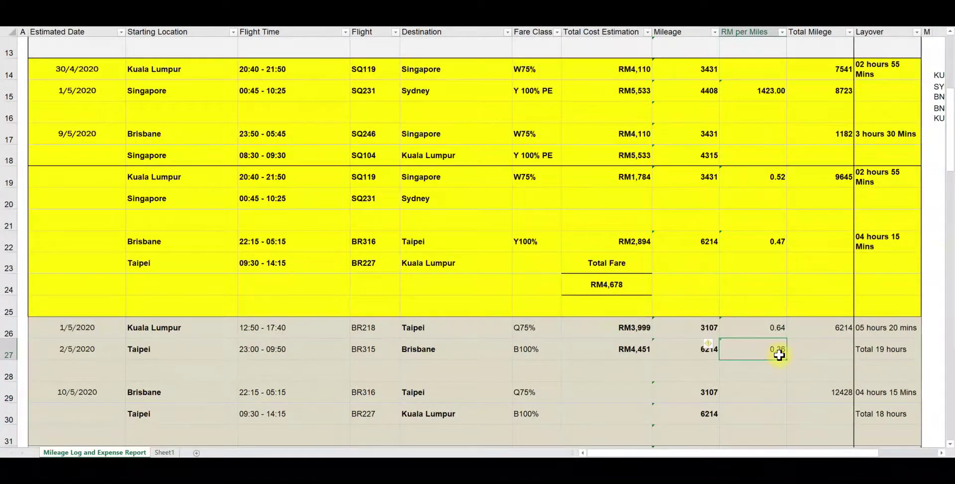
left_click(811, 390)
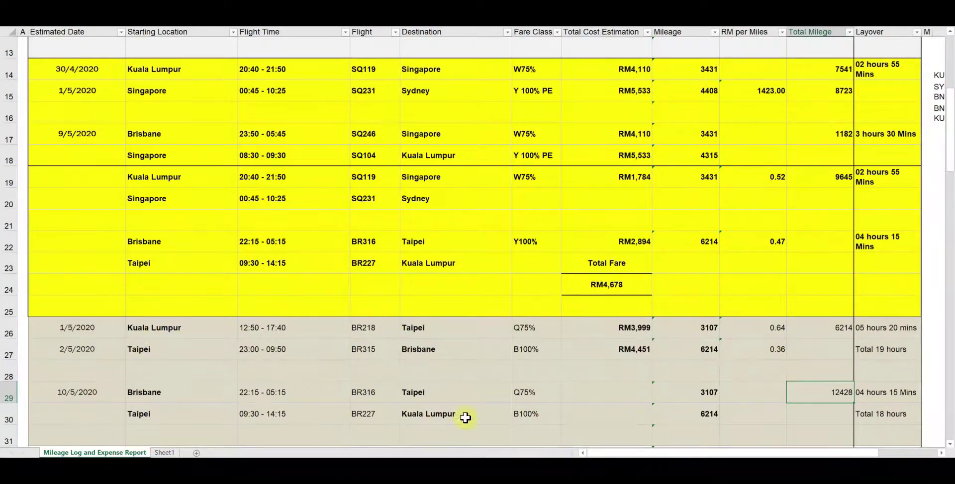
scroll(763, 358, "down", 2)
scroll(765, 359, "up", 1)
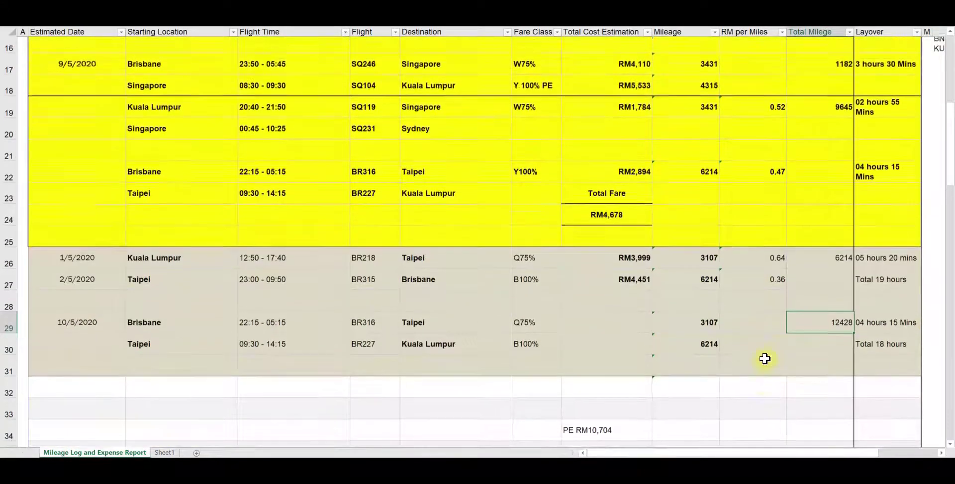
- Review the SQ and mixed itineraries from row 8 down, and check them against the BR itinerary's values in J27 and K29
scroll(765, 359, "up", 5)
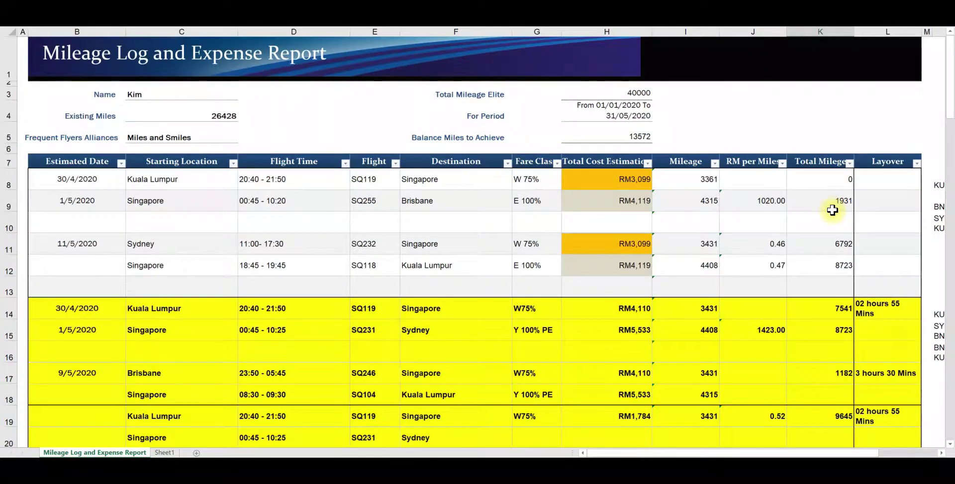
scroll(614, 262, "down", 1)
scroll(616, 261, "down", 1)
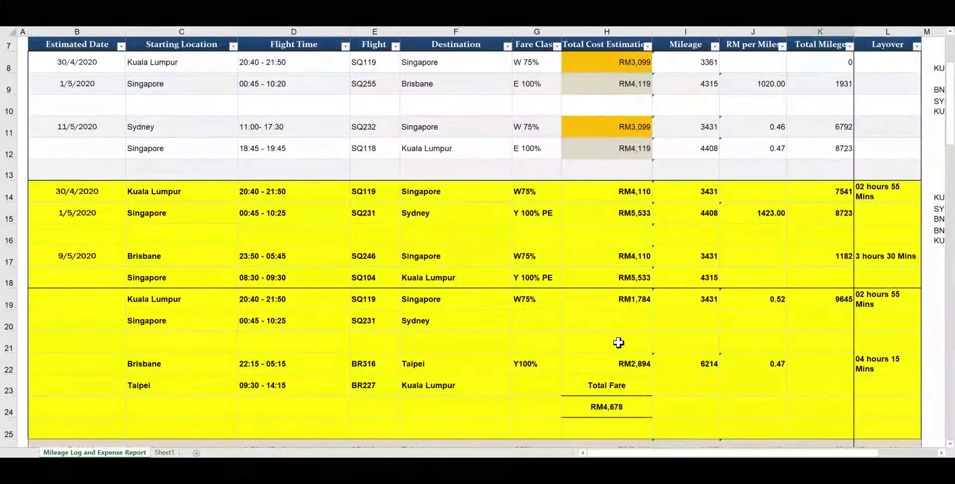
scroll(642, 331, "down", 2)
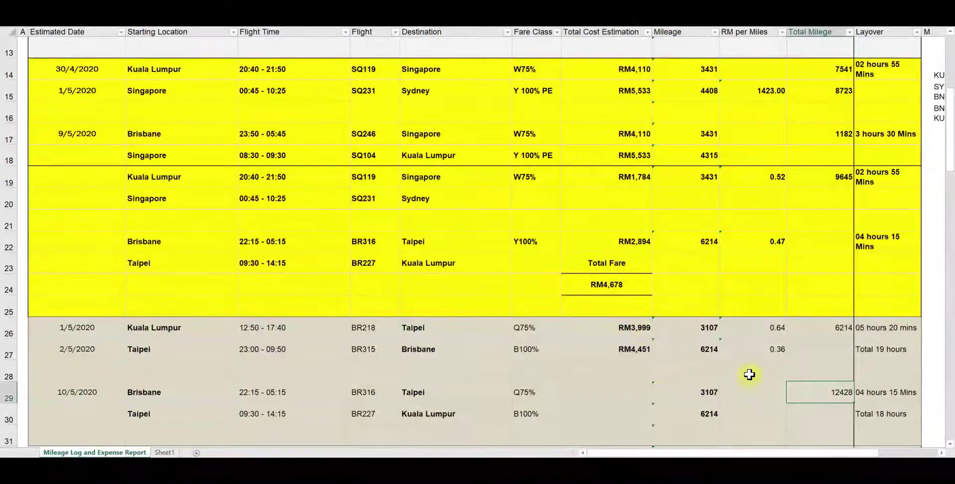
left_click(760, 355)
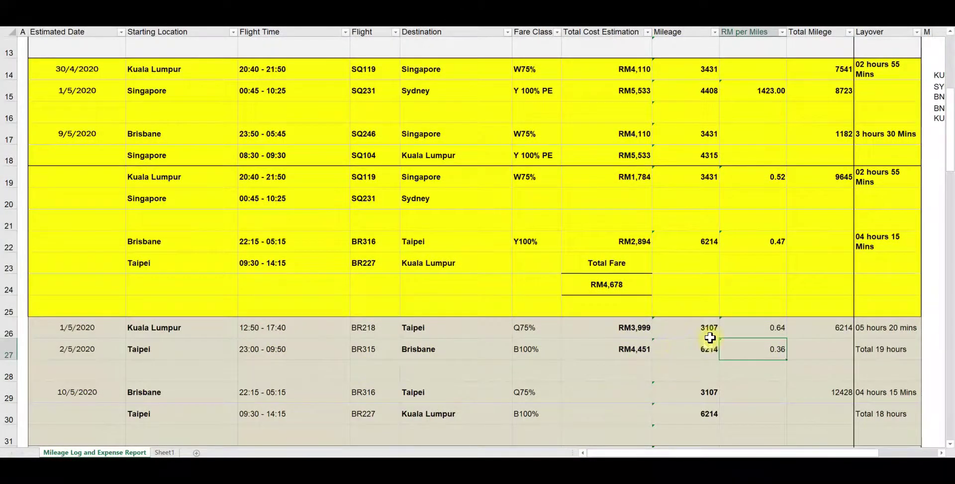
scroll(709, 338, "down", 1)
left_click(841, 327)
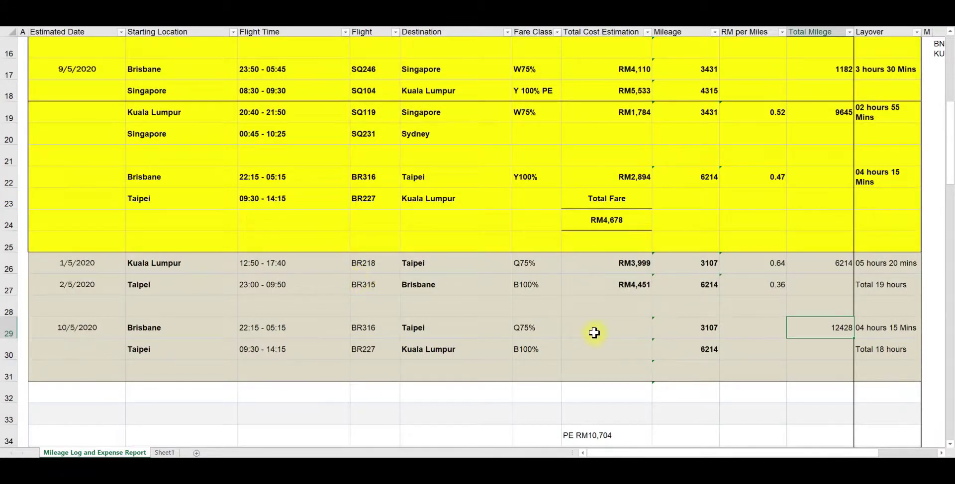
- Review all itineraries in rows 8 to 30 for cost and mileage alongside the elite mileage target at the start of the report
scroll(595, 331, "up", 3)
scroll(595, 333, "up", 3)
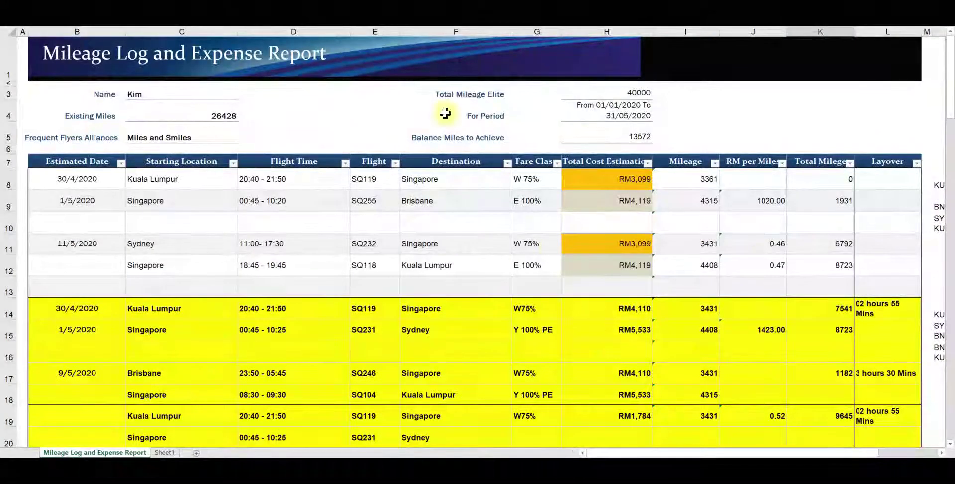
scroll(604, 228, "down", 1)
scroll(604, 228, "down", 5)
scroll(605, 228, "up", 4)
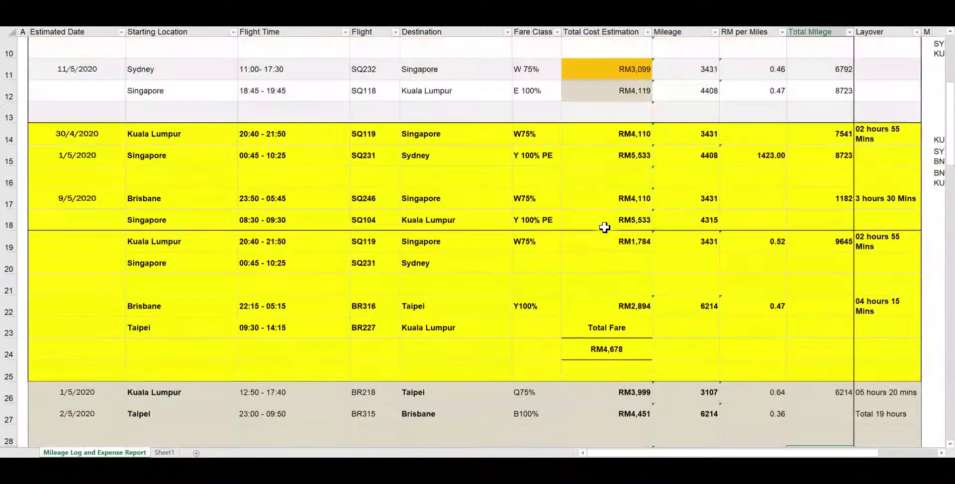
scroll(605, 228, "down", 2)
scroll(604, 228, "down", 3)
scroll(605, 228, "up", 1)
scroll(605, 227, "up", 2)
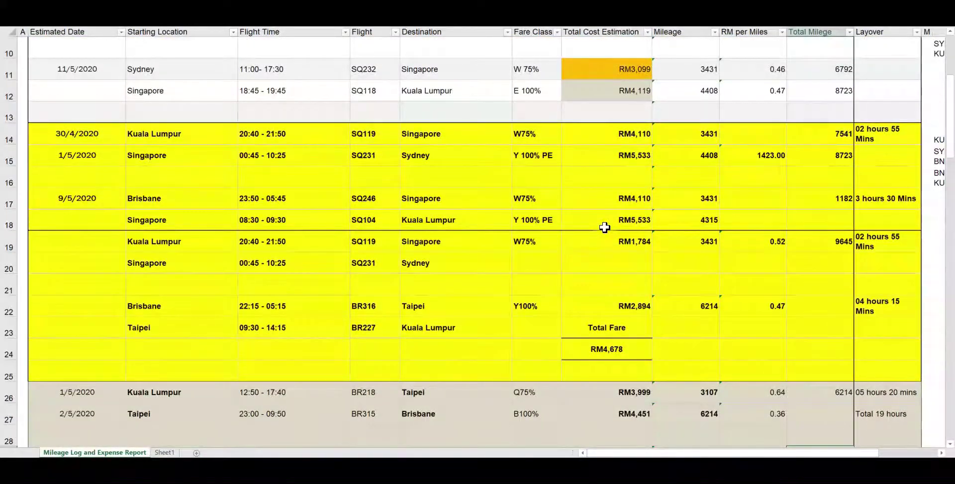
scroll(604, 228, "up", 4)
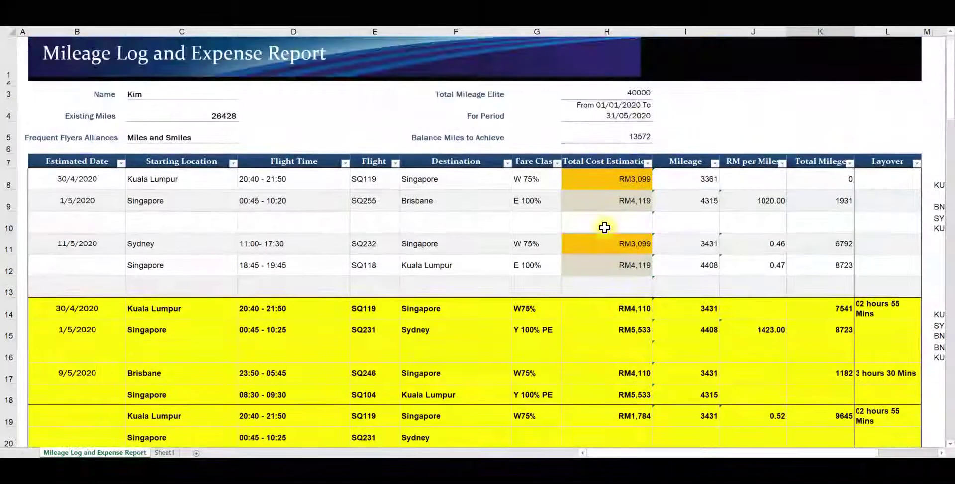
scroll(604, 228, "down", 1)
scroll(605, 228, "down", 5)
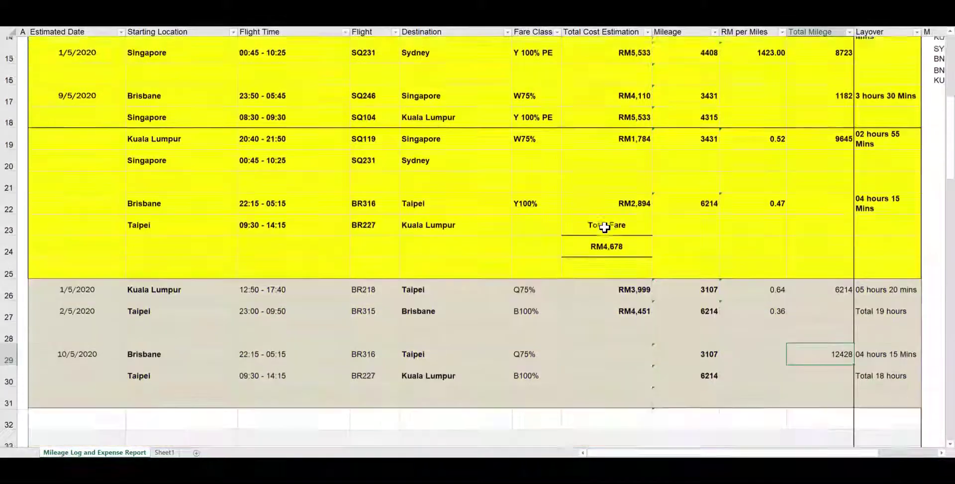
scroll(605, 228, "up", 1)
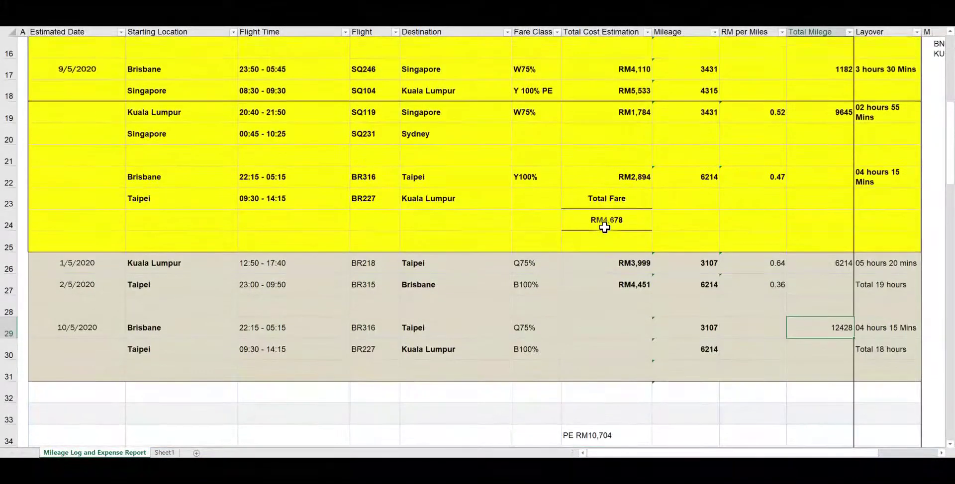
scroll(605, 228, "up", 3)
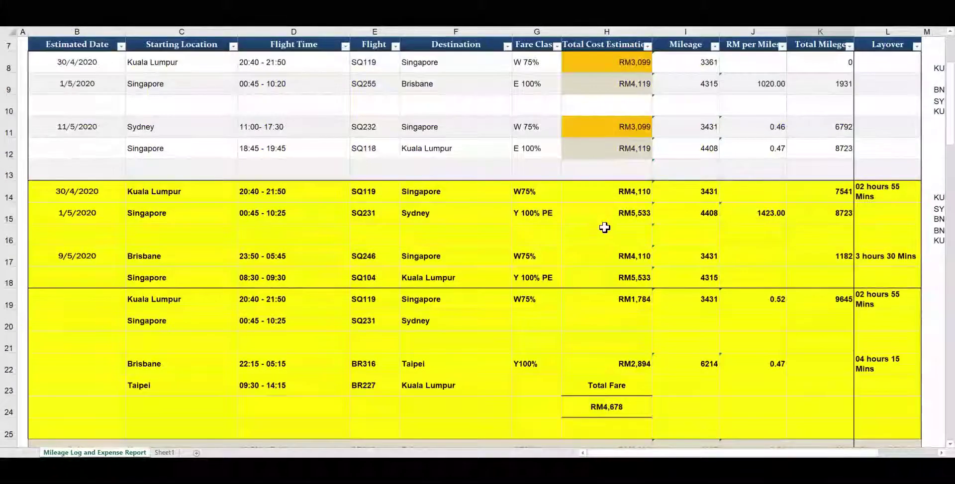